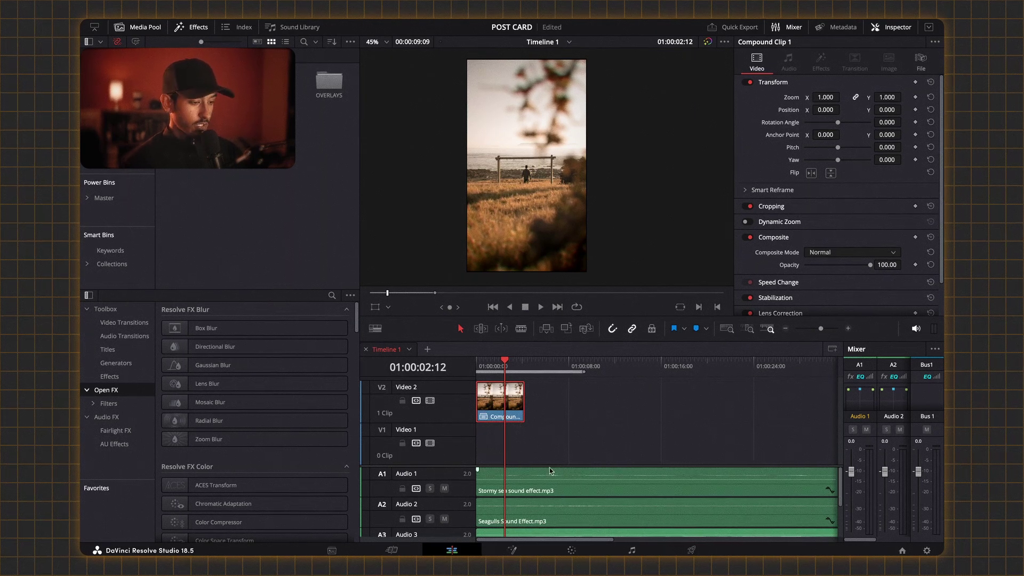
- Bring the compound clip into Fusion and pick the Rectangle mask tool
{"action": "left_click", "coordinate": [513, 551]}
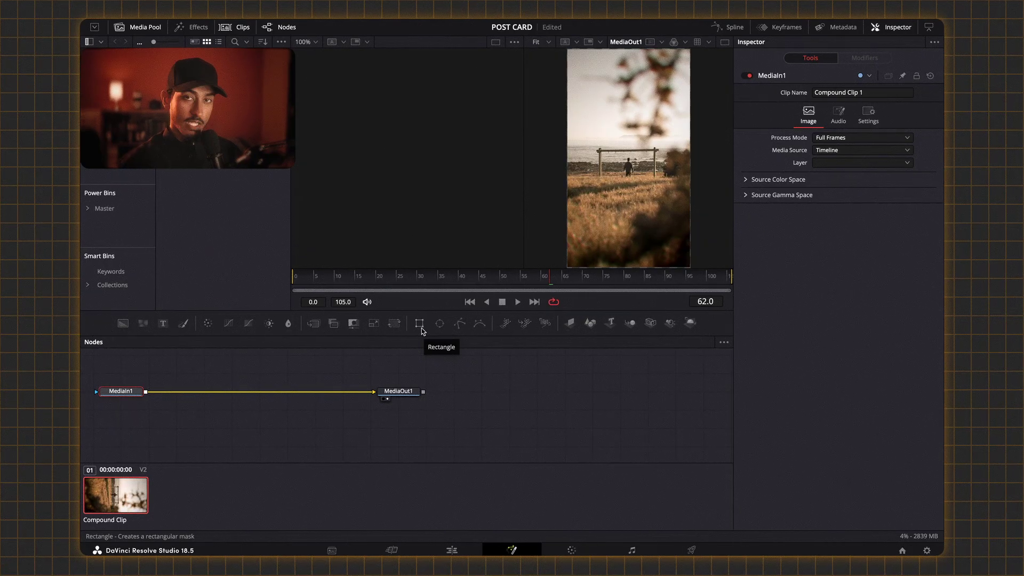
{"action": "left_click", "coordinate": [418, 328]}
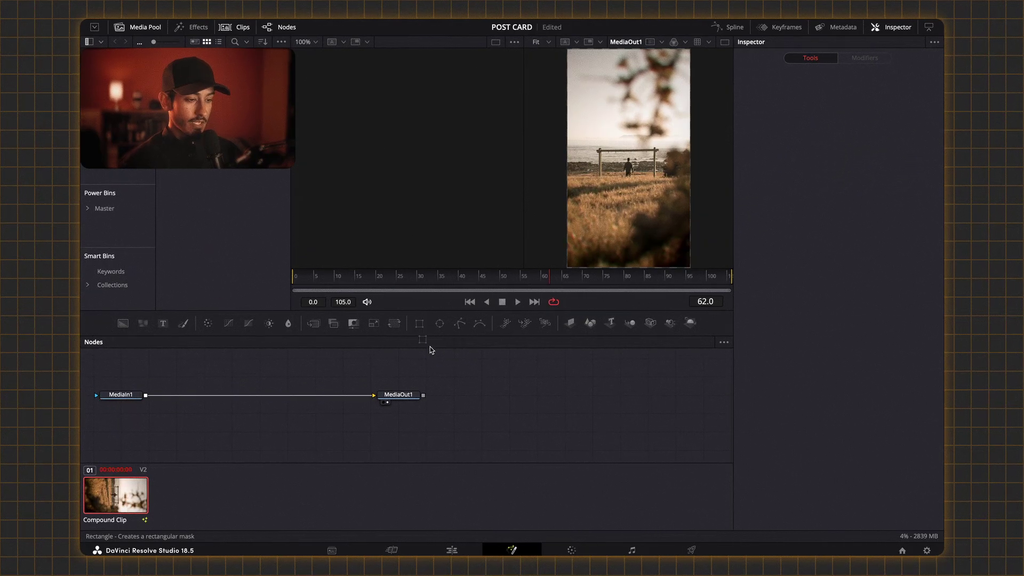
- Add a Rectangle1 node and wire it into MediaIn1's mask input
{"action": "mouse_move", "coordinate": [430, 350]}
{"action": "left_mouse_down"}
{"action": "mouse_move", "coordinate": [135, 367]}
{"action": "mouse_move", "coordinate": [123, 400]}
{"action": "left_mouse_up"}
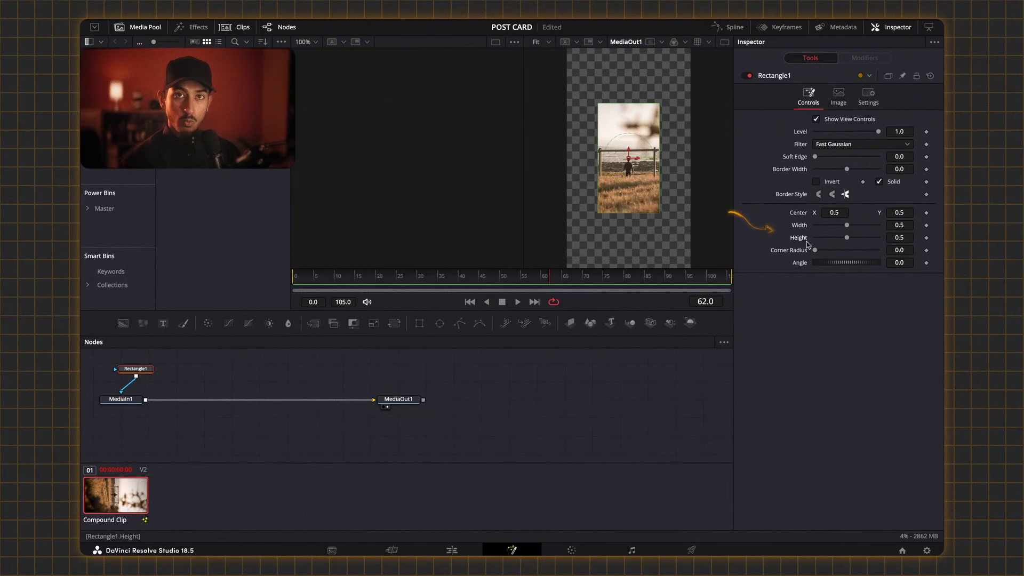
- Set Rectangle1's Width and Height to 1.0 and reposition the preview
{"action": "mouse_move", "coordinate": [847, 225]}
{"action": "left_mouse_down"}
{"action": "mouse_move", "coordinate": [878, 225]}
{"action": "mouse_move", "coordinate": [879, 238]}
{"action": "left_mouse_up"}
{"action": "scroll", "coordinate": [637, 184], "scroll_direction": "up", "scroll_amount": 1}
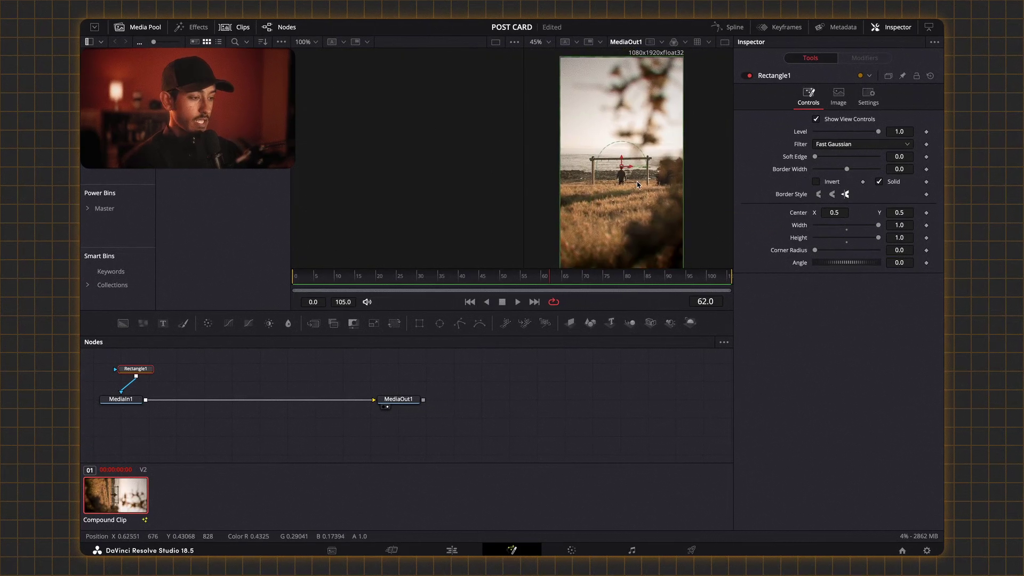
{"action": "left_click_drag", "start_coordinate": [636, 184], "coordinate": [657, 169]}
{"action": "scroll", "coordinate": [657, 170], "scroll_direction": "down", "scroll_amount": 3}
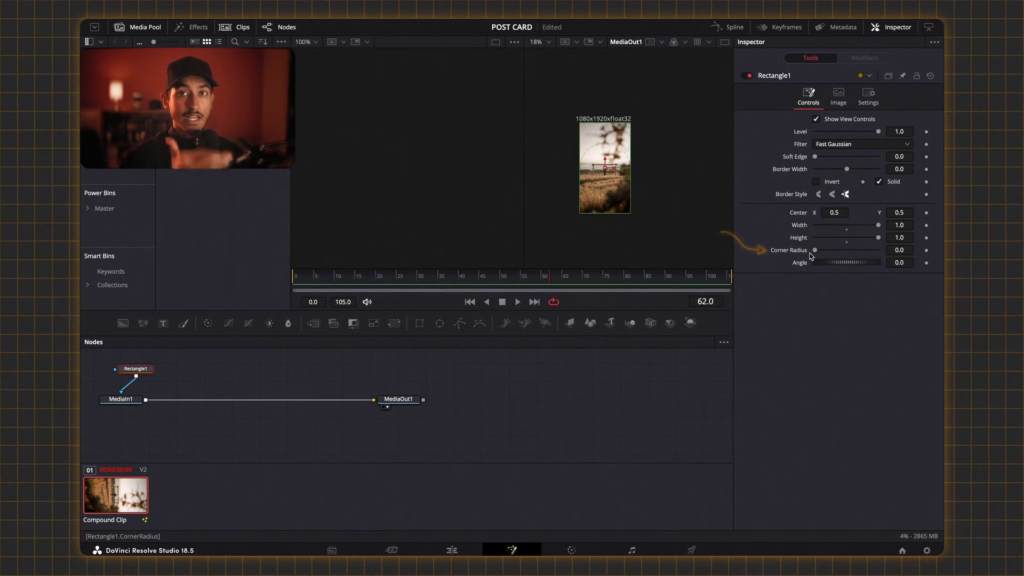
- Fit the whole clip in the viewer with Shift+F
{"action": "key", "text": "shift+f"}
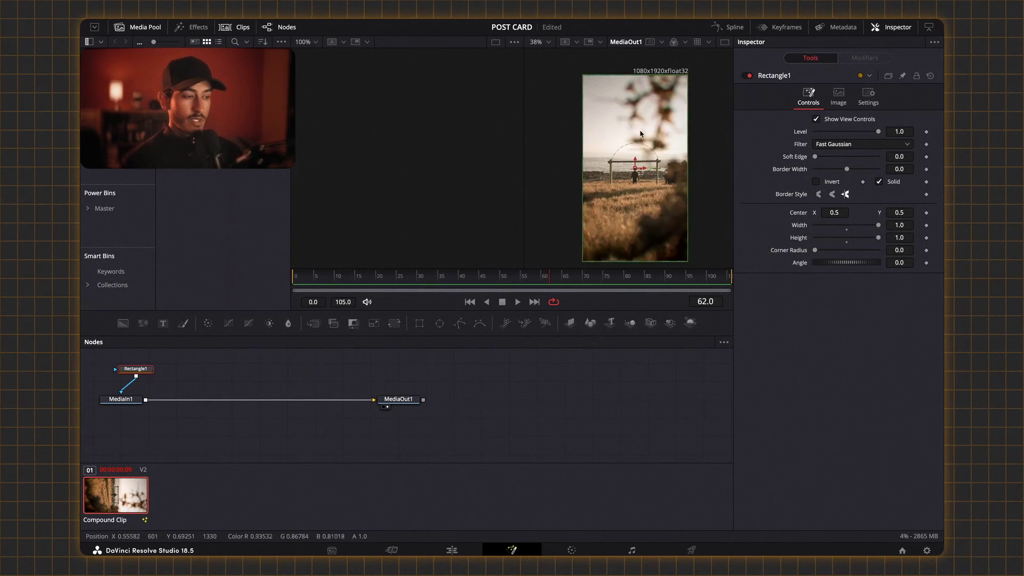
{"action": "scroll", "coordinate": [598, 101], "scroll_direction": "up", "scroll_amount": 5}
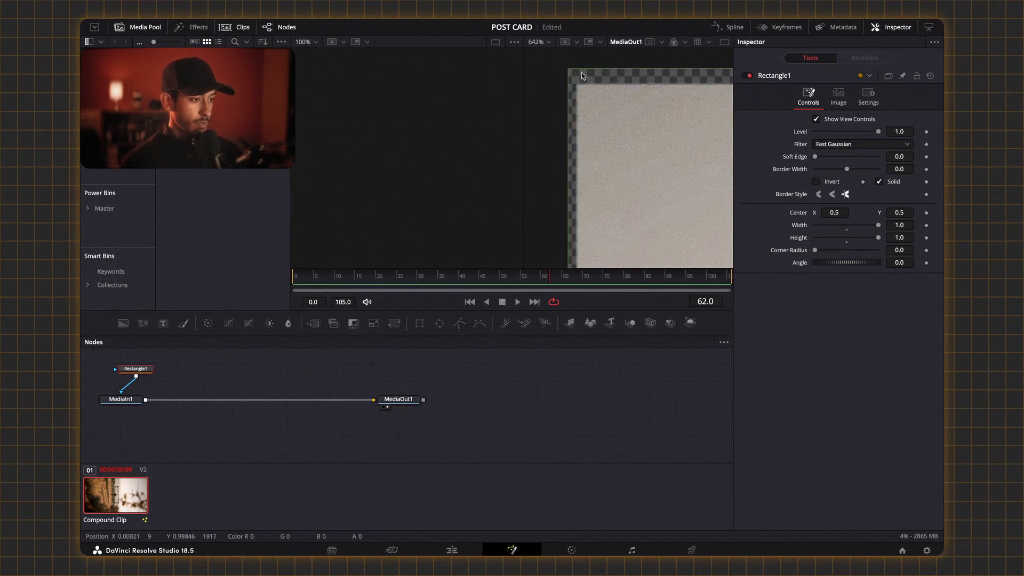
{"action": "scroll", "coordinate": [605, 137], "scroll_direction": "up", "scroll_amount": 2}
{"action": "scroll", "coordinate": [606, 136], "scroll_direction": "down", "scroll_amount": 1}
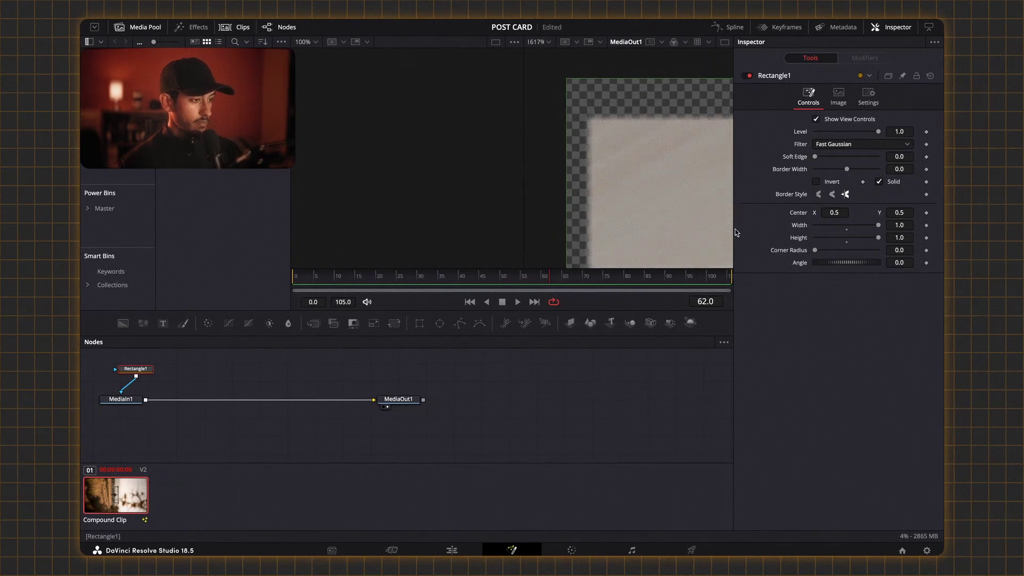
{"action": "scroll", "coordinate": [672, 213], "scroll_direction": "down", "scroll_amount": 2}
{"action": "scroll", "coordinate": [644, 156], "scroll_direction": "up", "scroll_amount": 1}
- Raise Rectangle1's Corner Radius from 0 to about 0.142
{"action": "left_click_drag", "start_coordinate": [814, 249], "coordinate": [825, 254]}
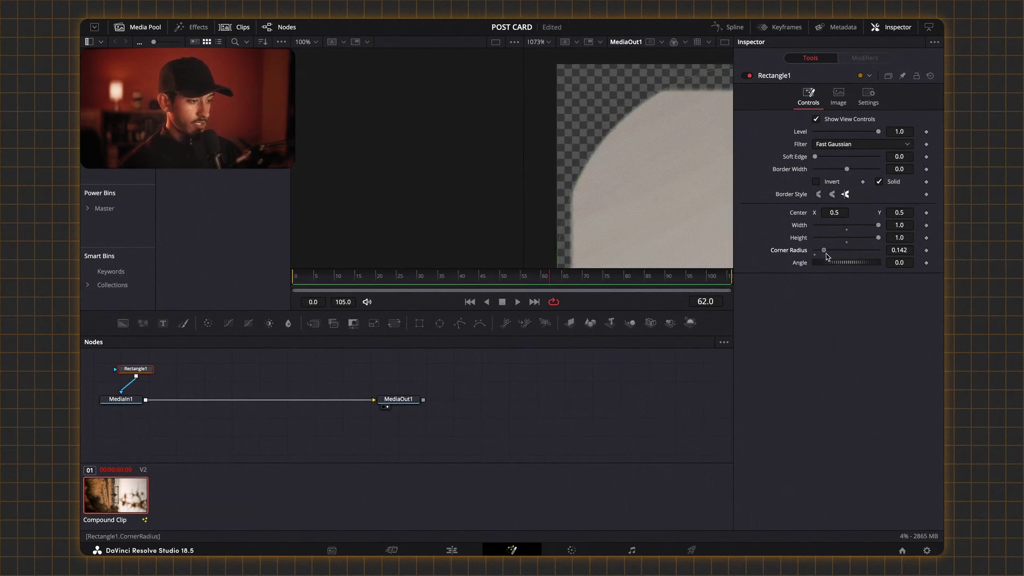